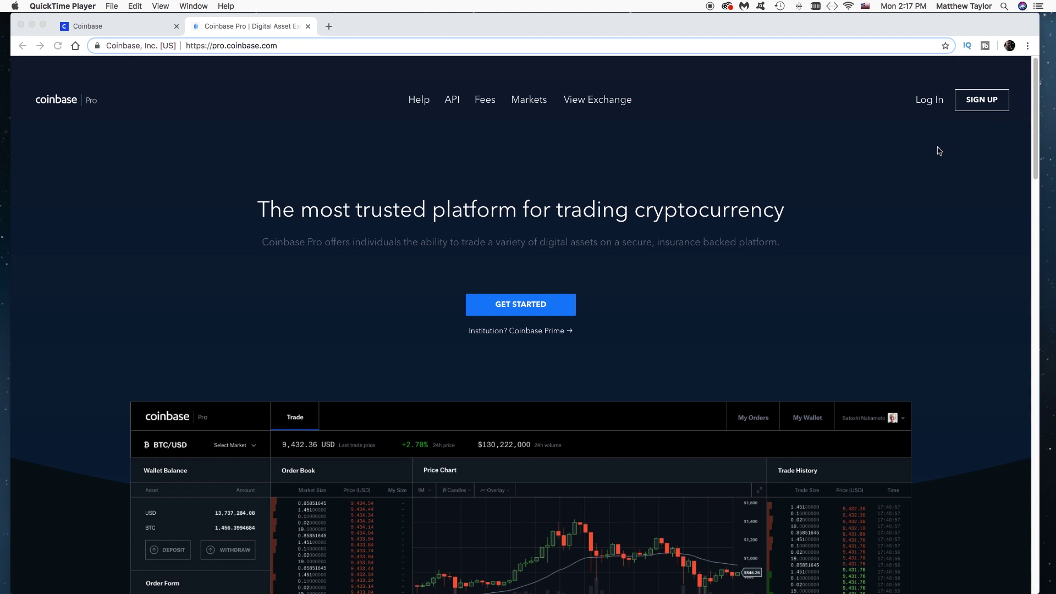
- Sign in to Coinbase Pro with the saved email and password plus the pasted two-step verification code
{"action": "left_click", "coordinate": [922, 112]}
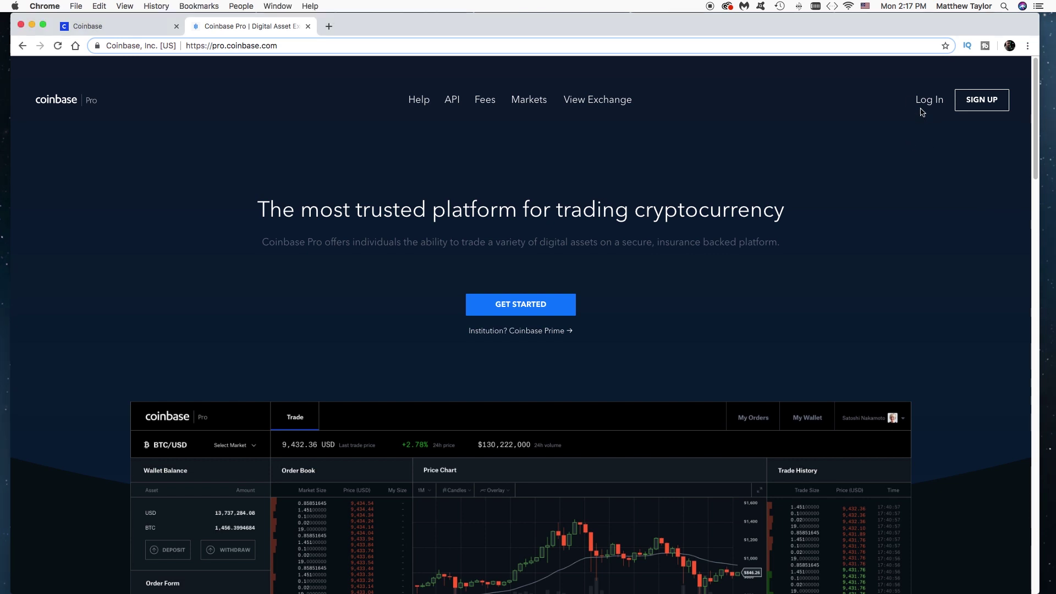
{"action": "left_click", "coordinate": [927, 100]}
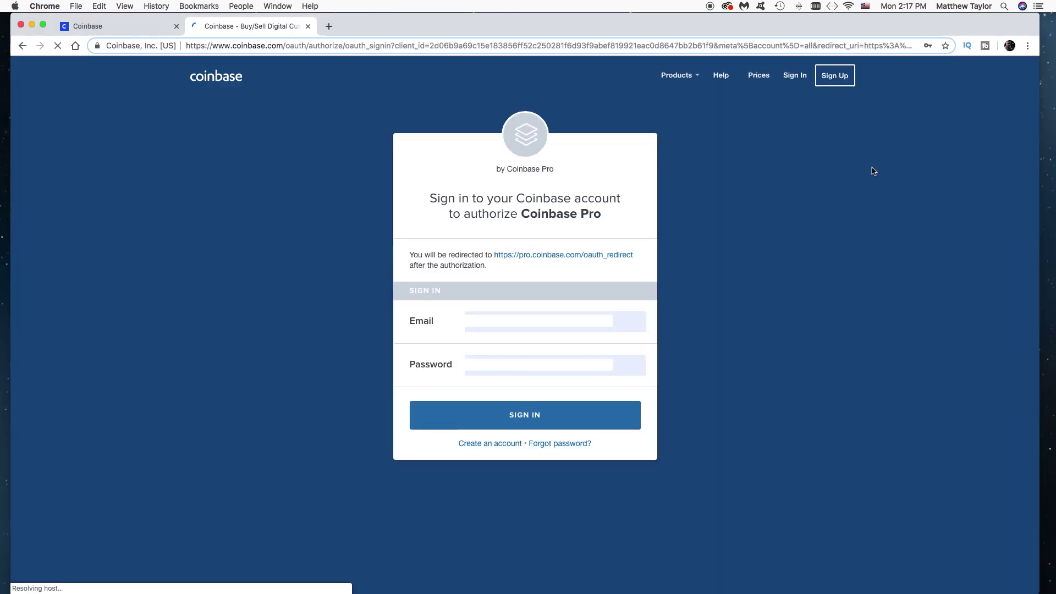
{"action": "left_click", "coordinate": [525, 416]}
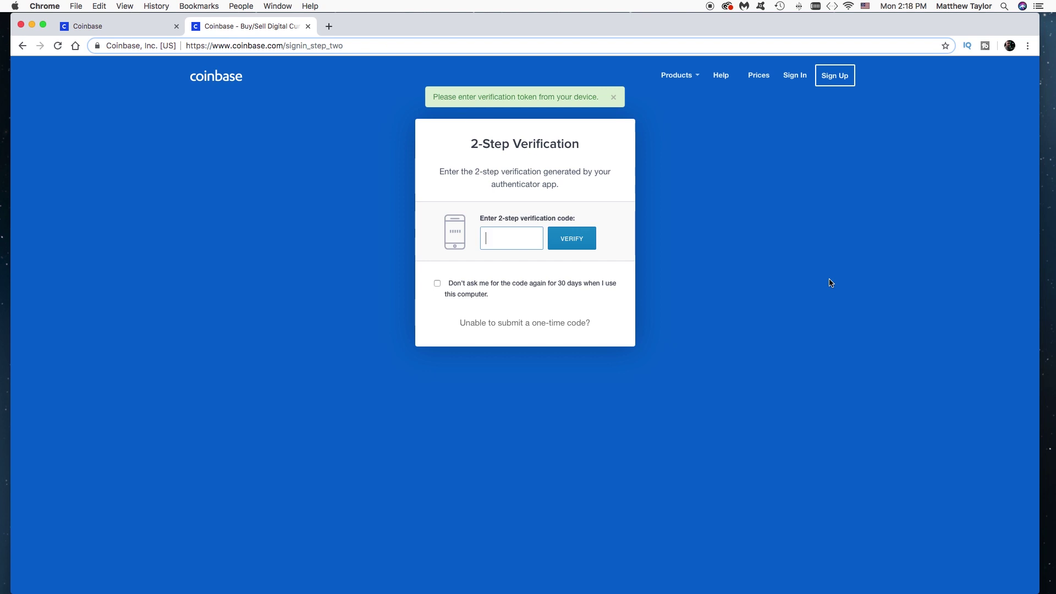
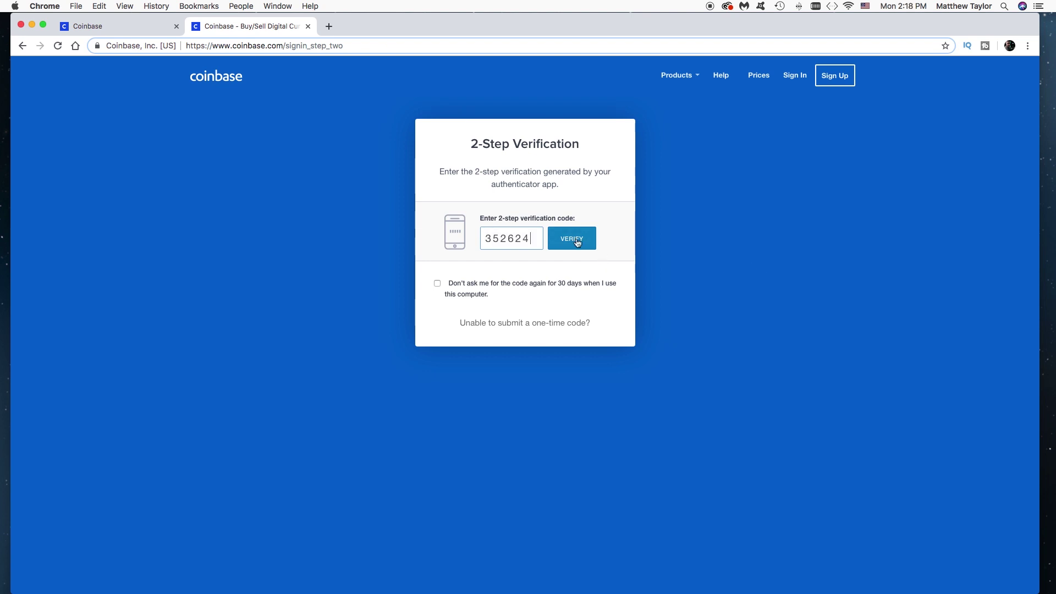
{"action": "key", "text": "Return"}
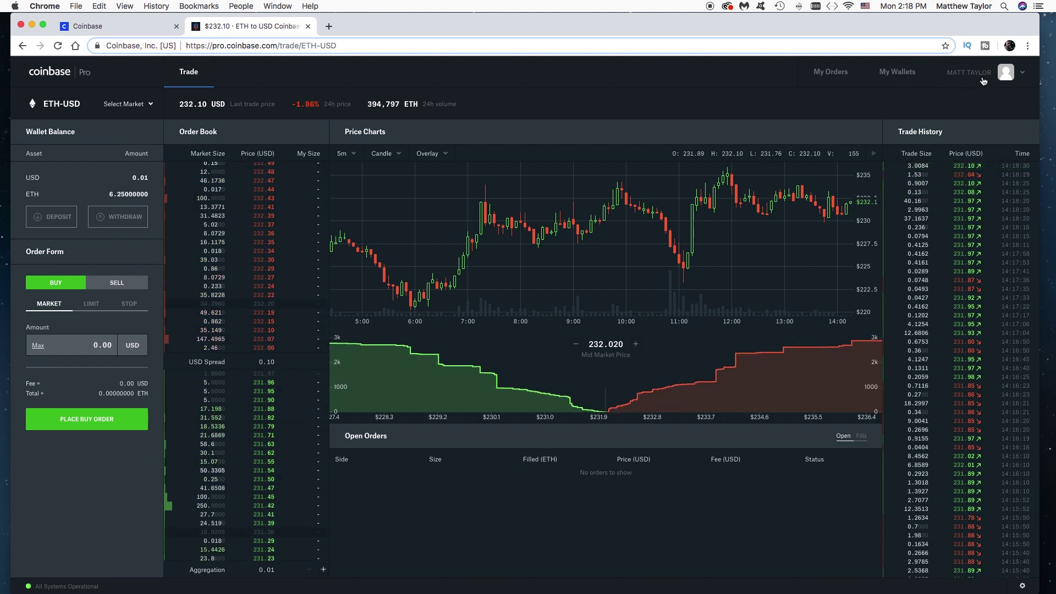
{"action": "left_click", "coordinate": [895, 79]}
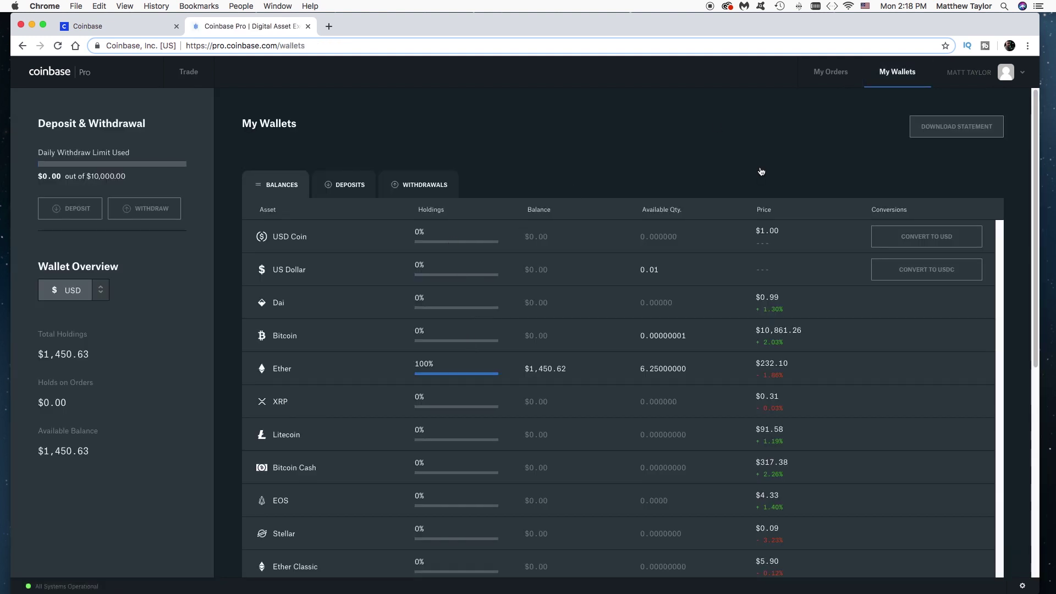
{"action": "left_click", "coordinate": [839, 80]}
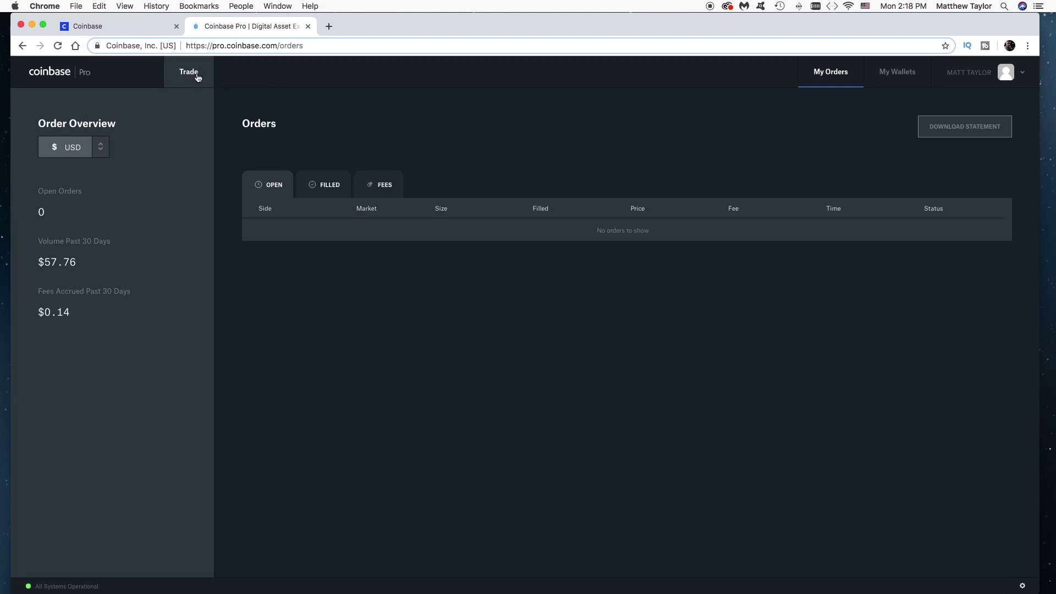
{"action": "left_click", "coordinate": [202, 76]}
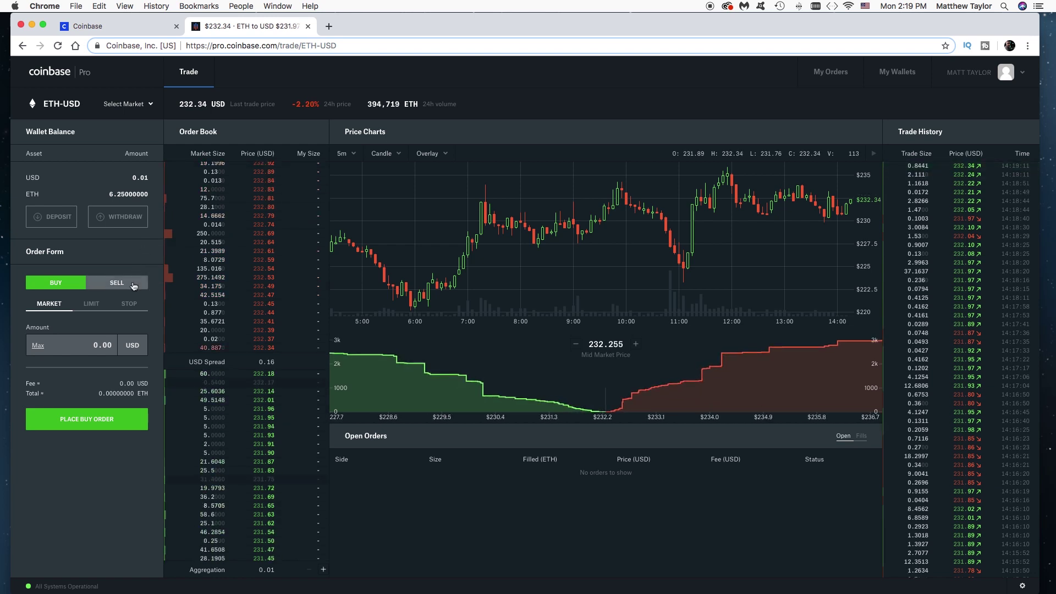
- Set the order form to Sell, keeping ETH-USD as the market
{"action": "left_click", "coordinate": [133, 283]}
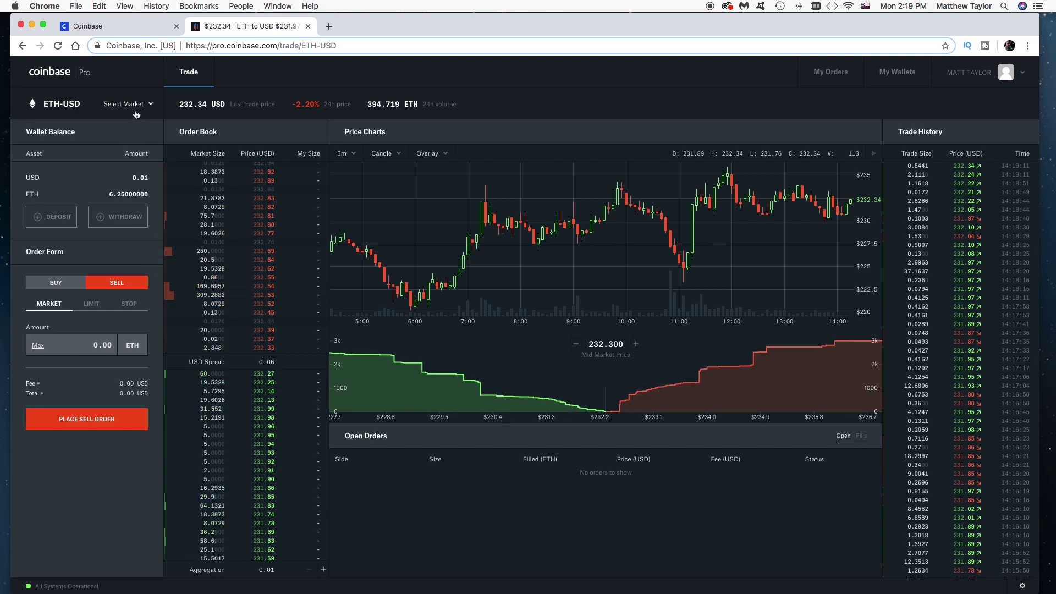
{"action": "left_click", "coordinate": [143, 106]}
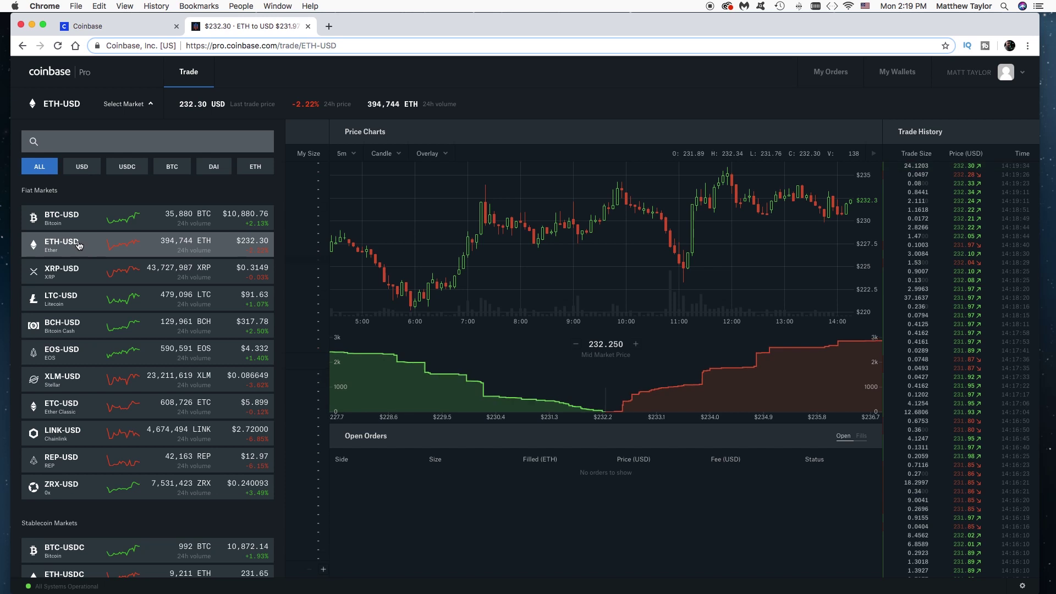
{"action": "left_click", "coordinate": [79, 245]}
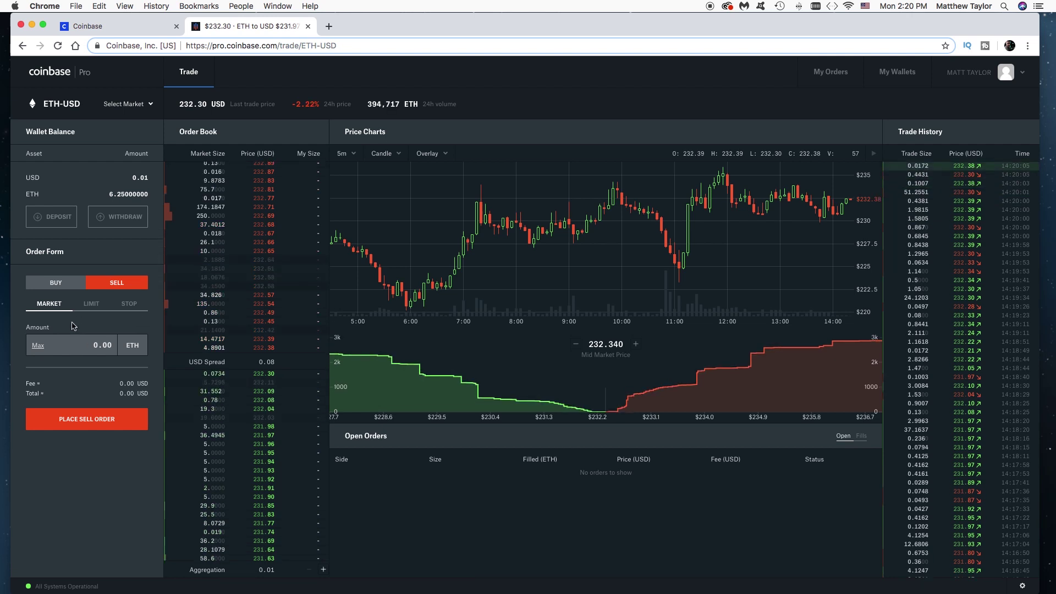
- Fill the full ETH balance, then edit the amount to 0.10 ETH, showing a 0.06 USD fee
{"action": "left_click", "coordinate": [39, 347]}
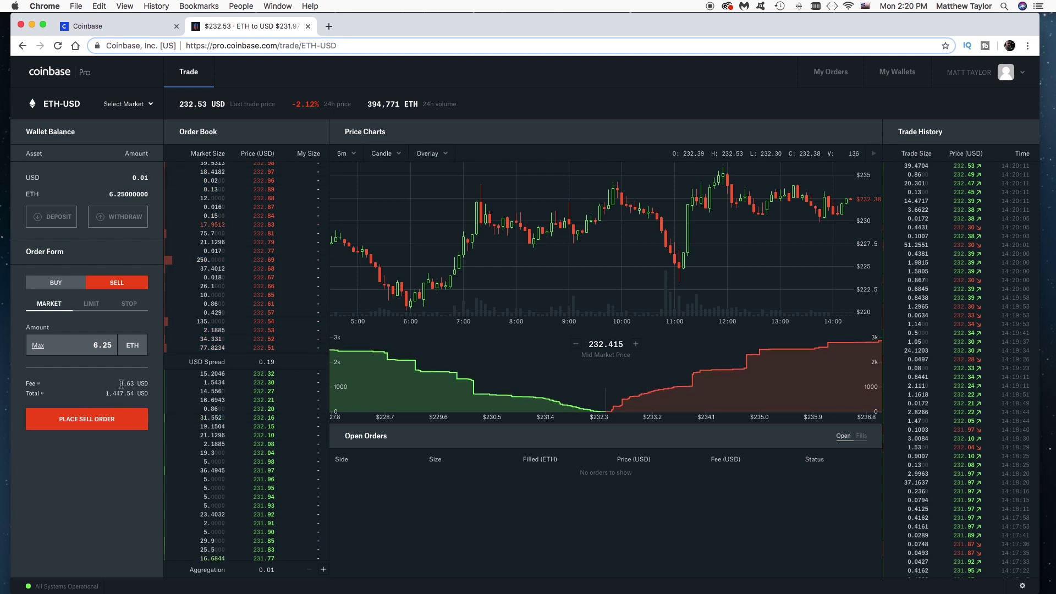
{"action": "left_click_drag", "start_coordinate": [120, 383], "coordinate": [149, 383]}
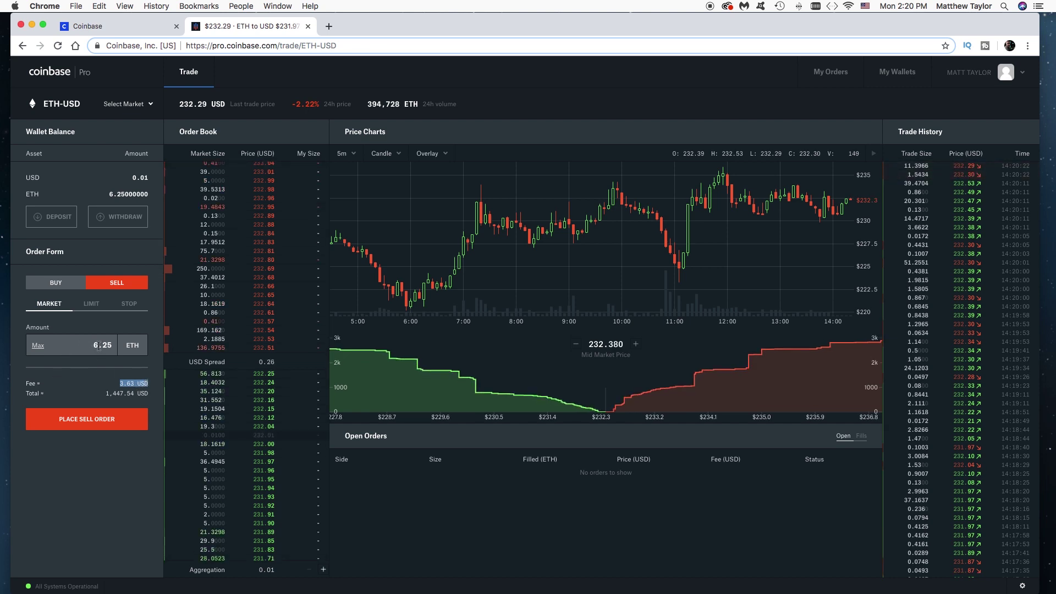
{"action": "left_click_drag", "start_coordinate": [99, 345], "coordinate": [94, 345]}
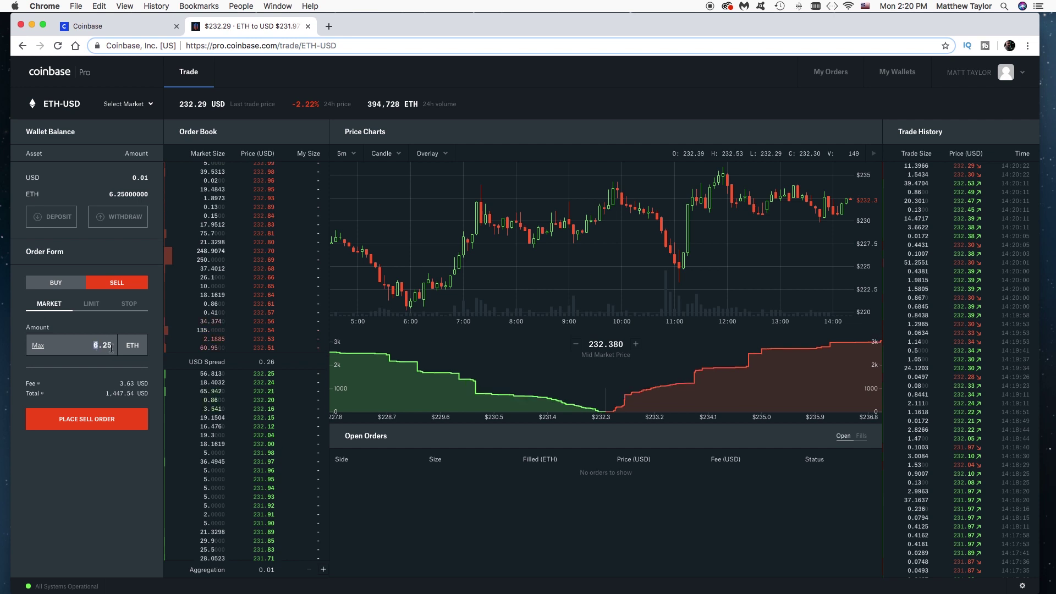
{"action": "type", "text": "0"}
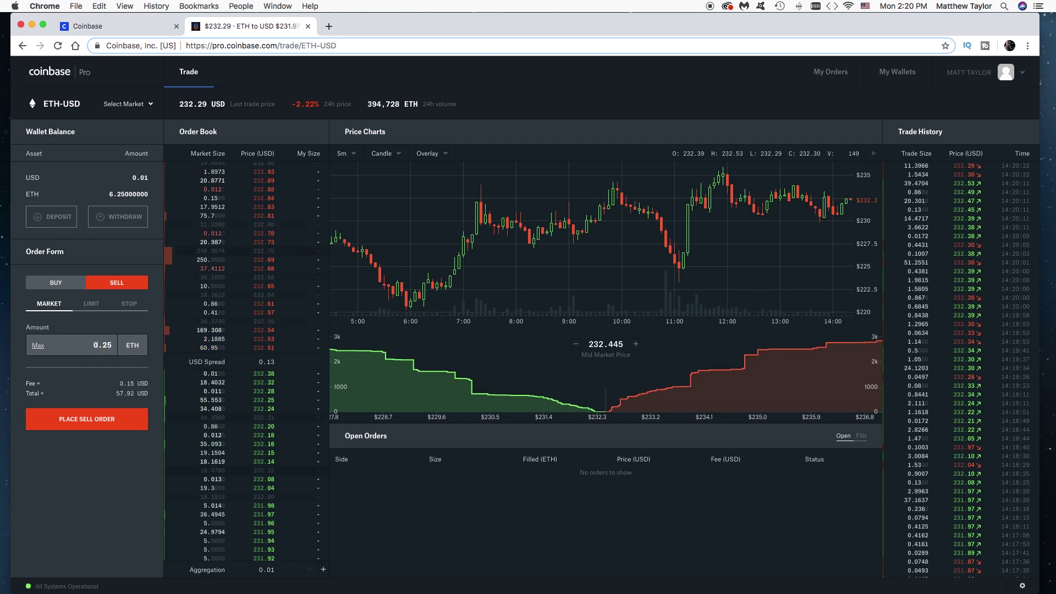
{"action": "left_click_drag", "start_coordinate": [113, 345], "coordinate": [104, 345]}
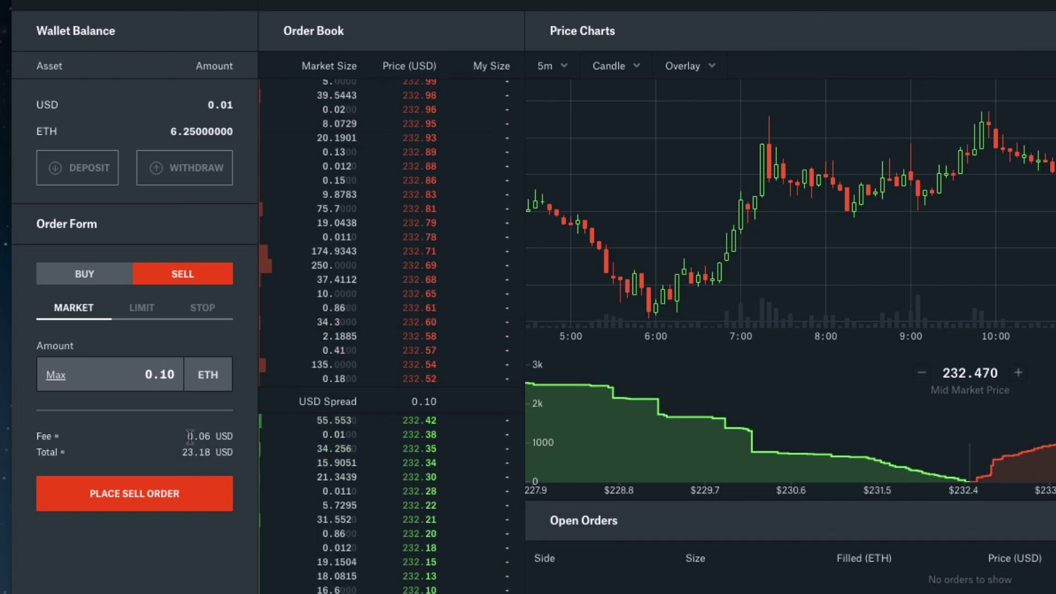
{"action": "left_click_drag", "start_coordinate": [188, 436], "coordinate": [211, 429]}
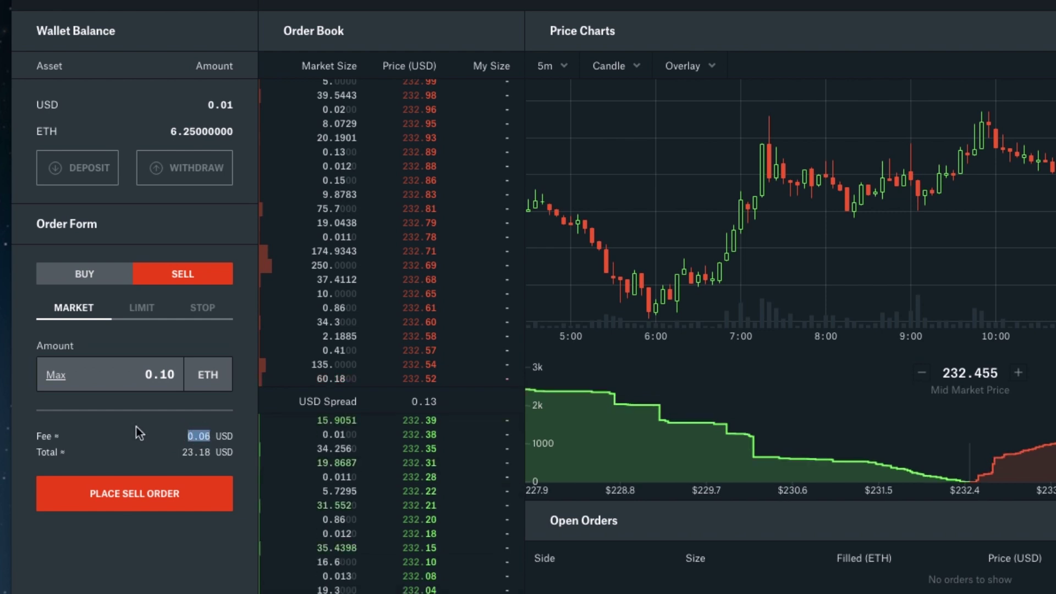
{"action": "left_click", "coordinate": [143, 444]}
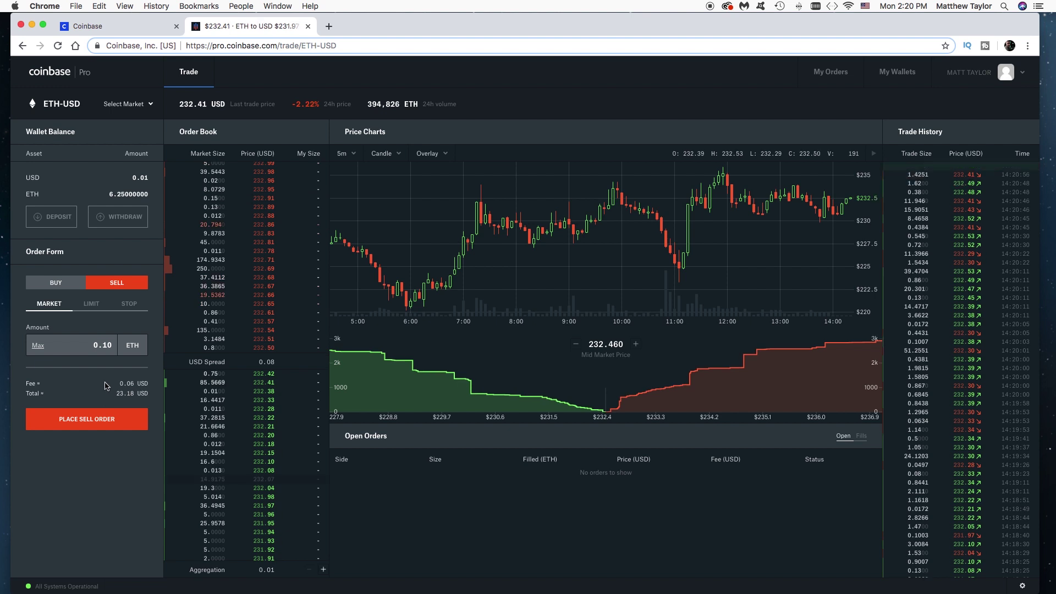
- On the Coinbase dashboard, preview a $23 Ethereum sale into the USD Wallet
{"action": "left_click", "coordinate": [144, 27]}
{"action": "left_click", "coordinate": [773, 83]}
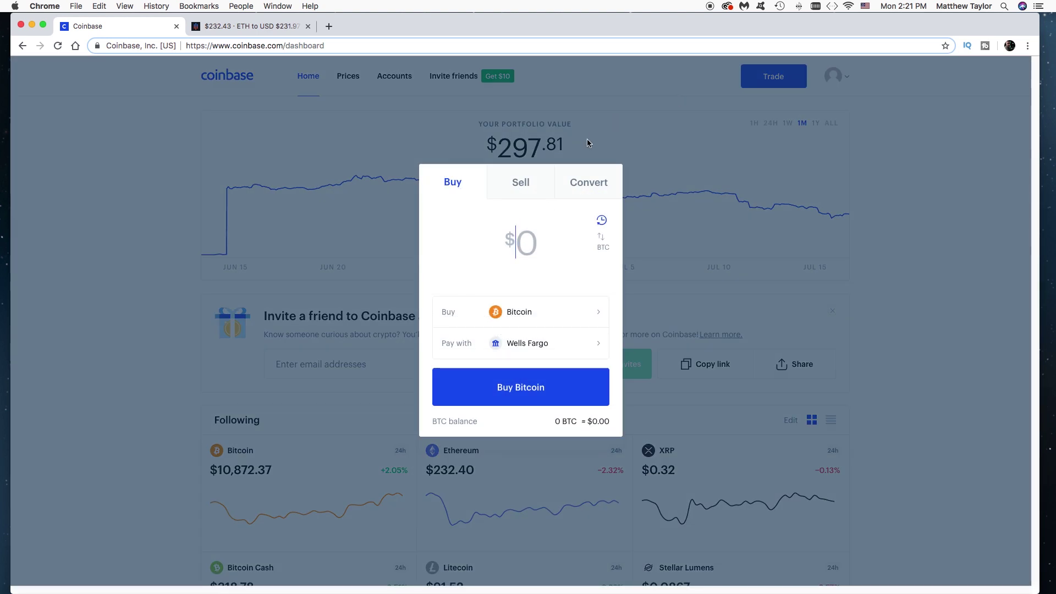
{"action": "left_click", "coordinate": [531, 184]}
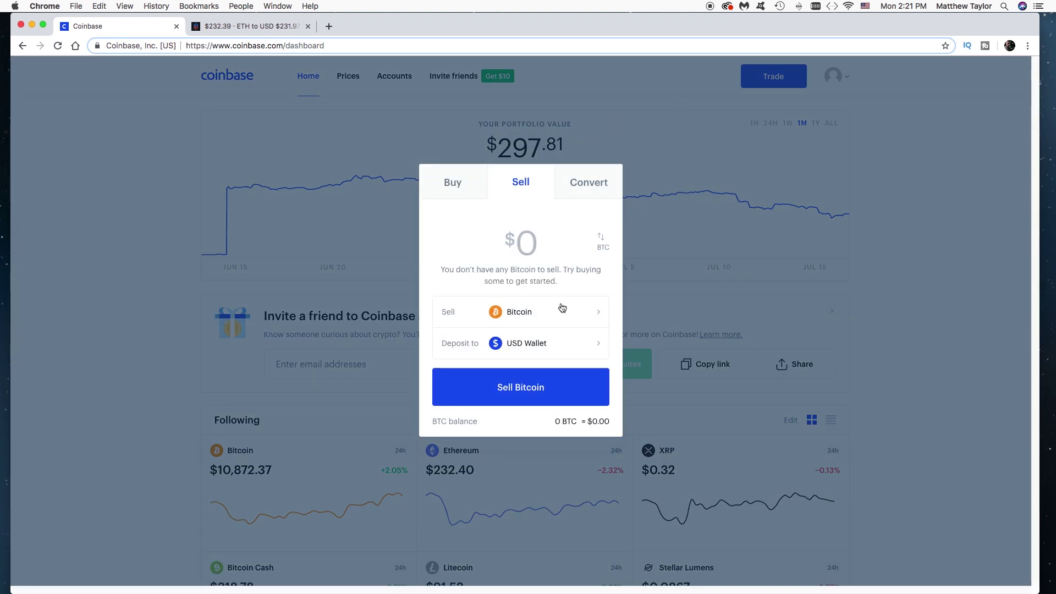
{"action": "left_click", "coordinate": [599, 314]}
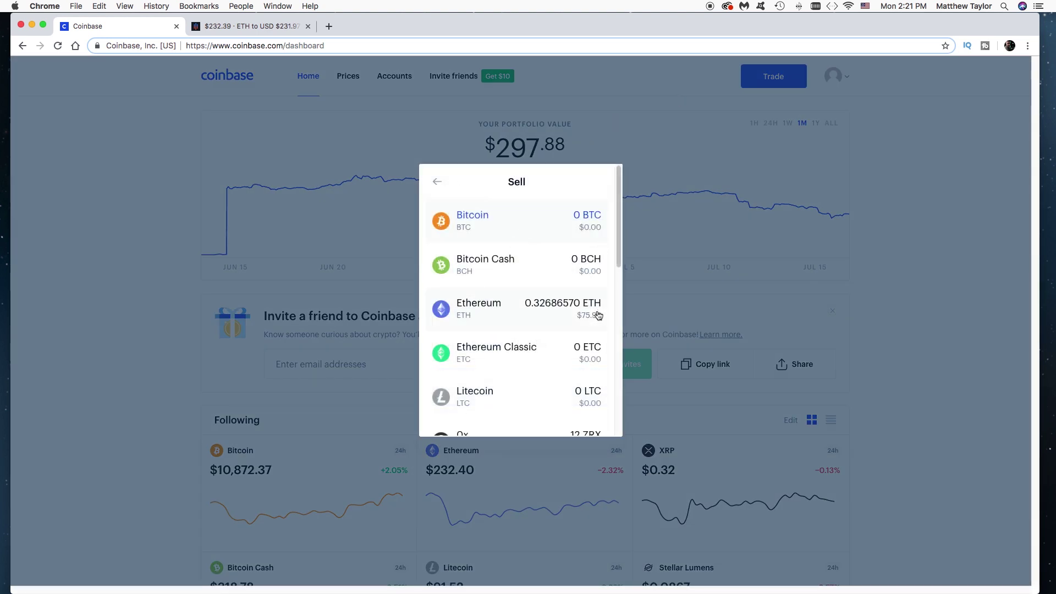
{"action": "left_click", "coordinate": [508, 311]}
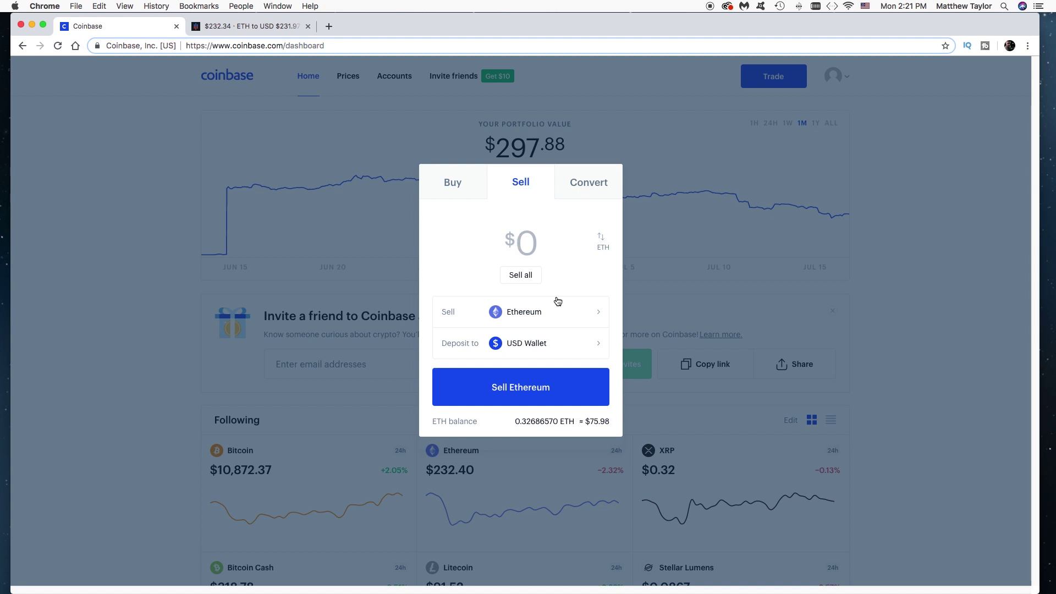
{"action": "type", "text": "23"}
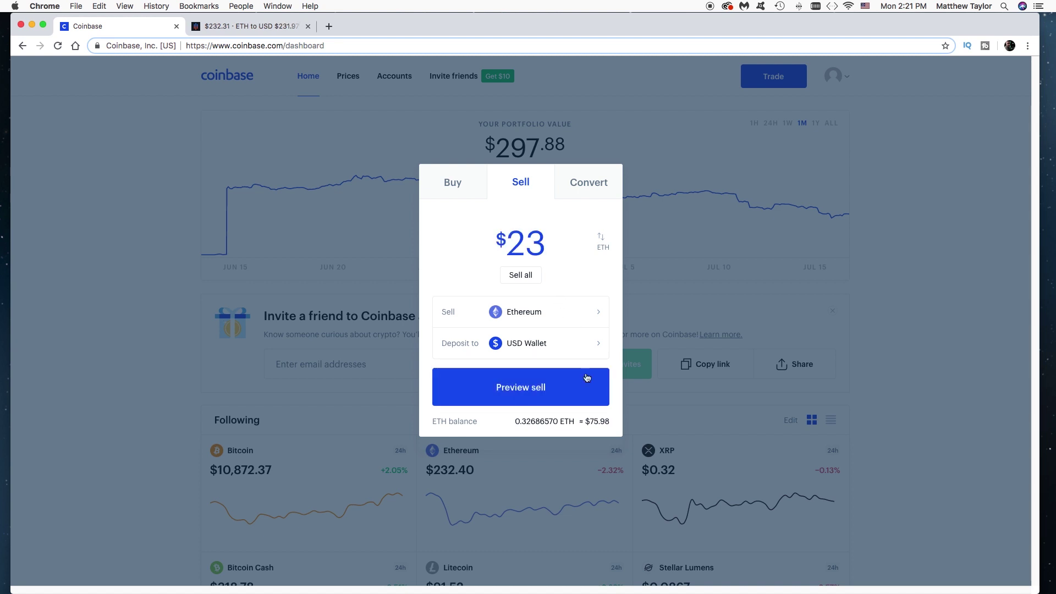
{"action": "left_click", "coordinate": [571, 392]}
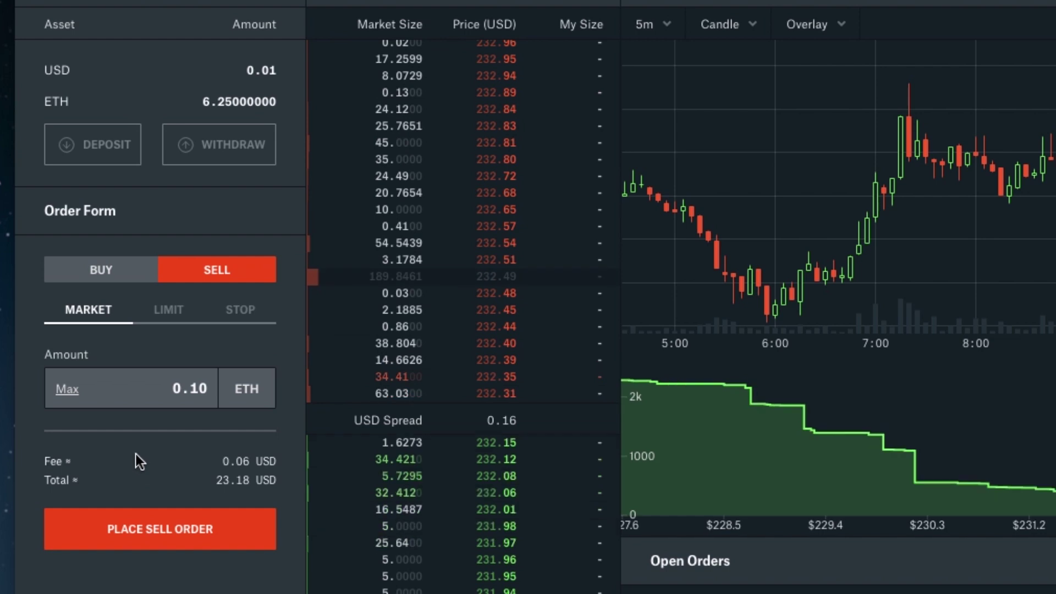
- Place the 0.10 ETH market sell order, then switch the order form to Buy
{"action": "left_click", "coordinate": [161, 536]}
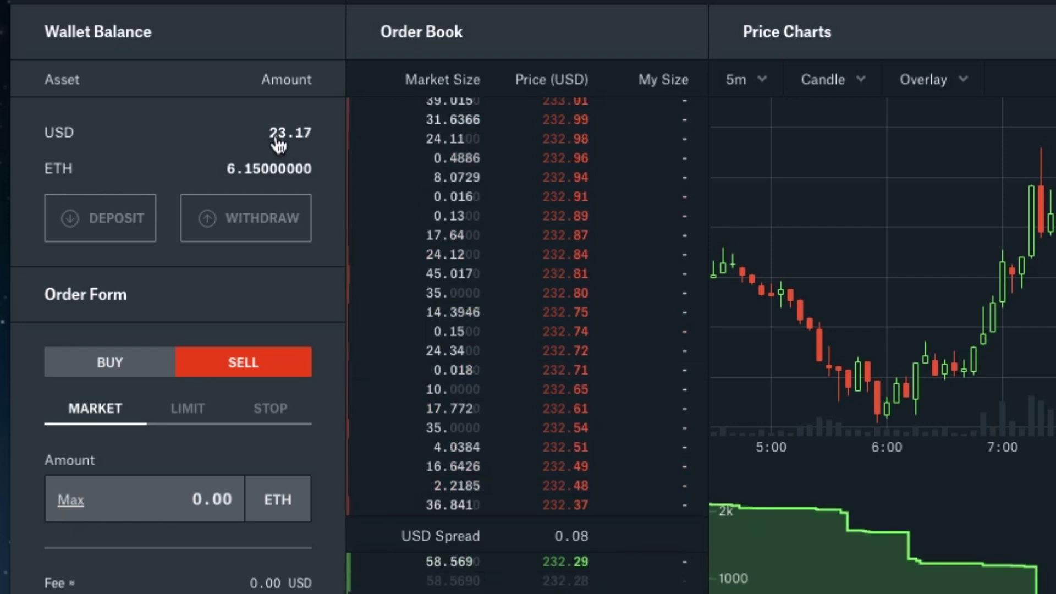
{"action": "left_click", "coordinate": [278, 144]}
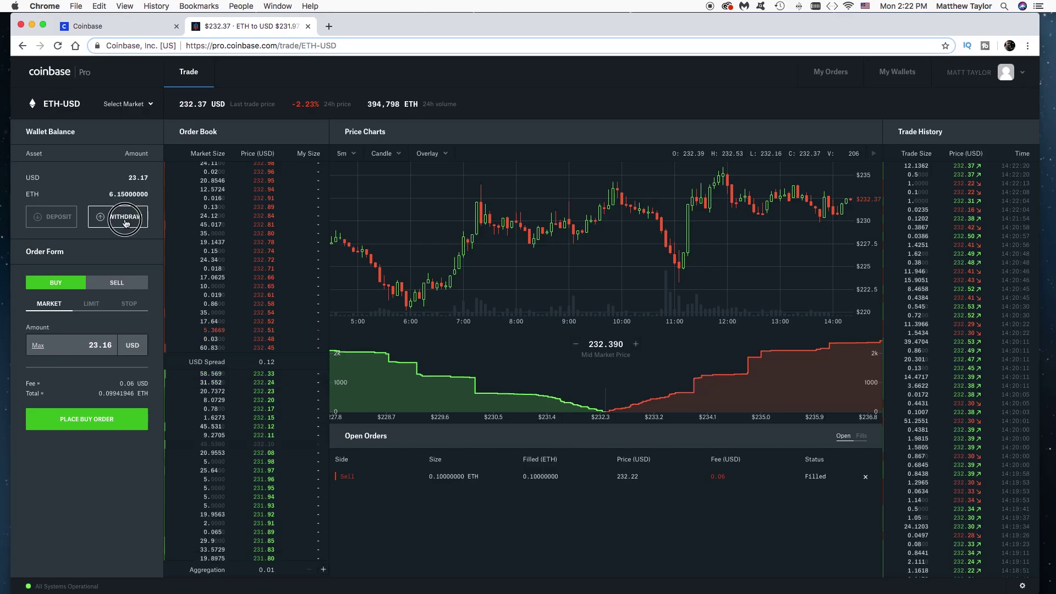
- Open the Withdraw form and choose US Dollar, with 23.16 available
{"action": "left_click", "coordinate": [125, 220]}
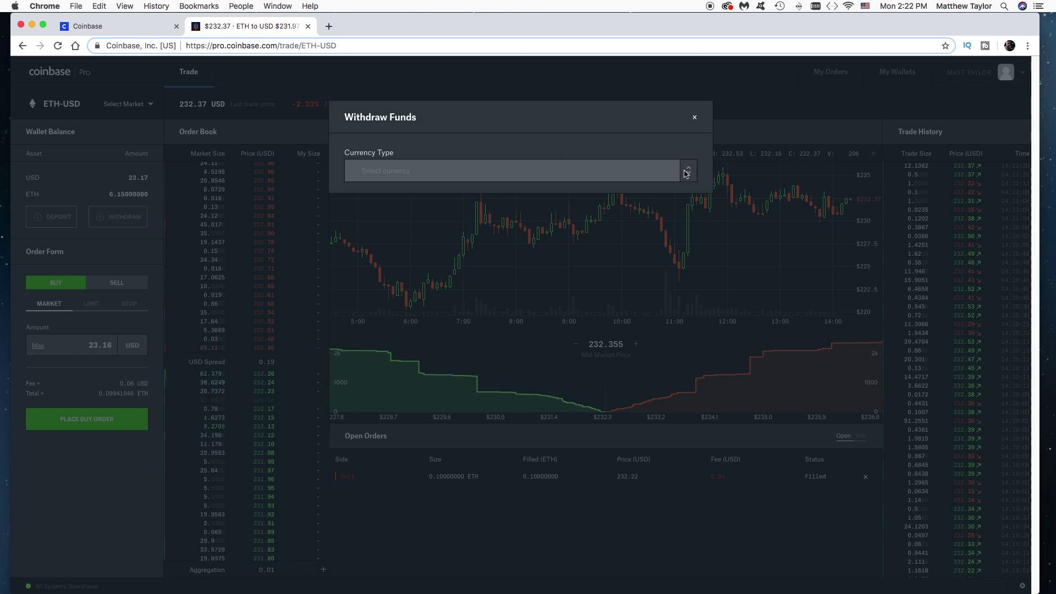
{"action": "left_click", "coordinate": [687, 173]}
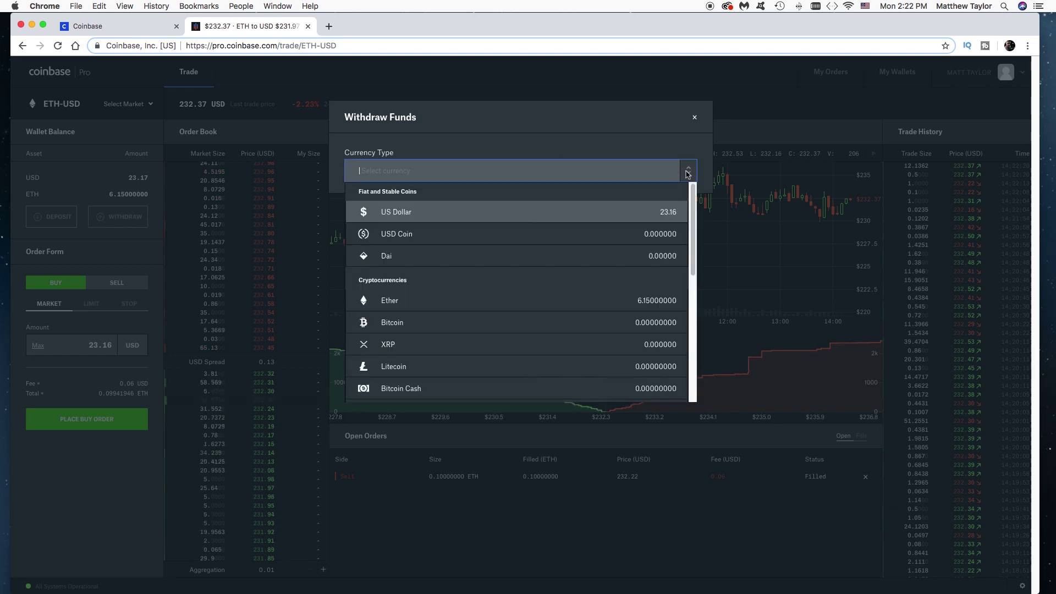
{"action": "left_click", "coordinate": [360, 238]}
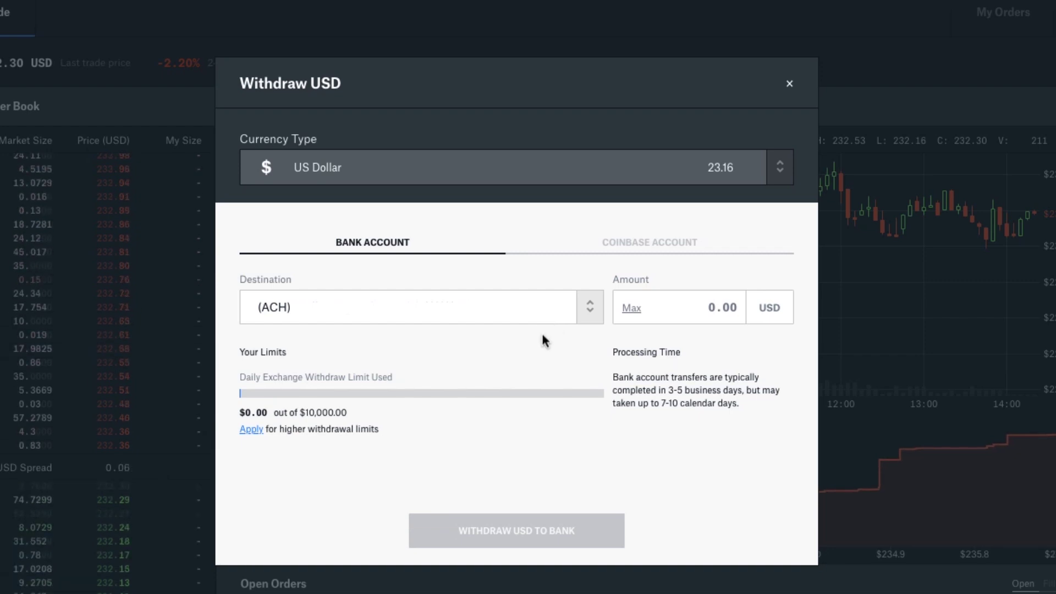
- Choose the Bank Account destination, fill the maximum 23.16 USD, and submit the withdrawal
{"action": "left_click", "coordinate": [652, 250]}
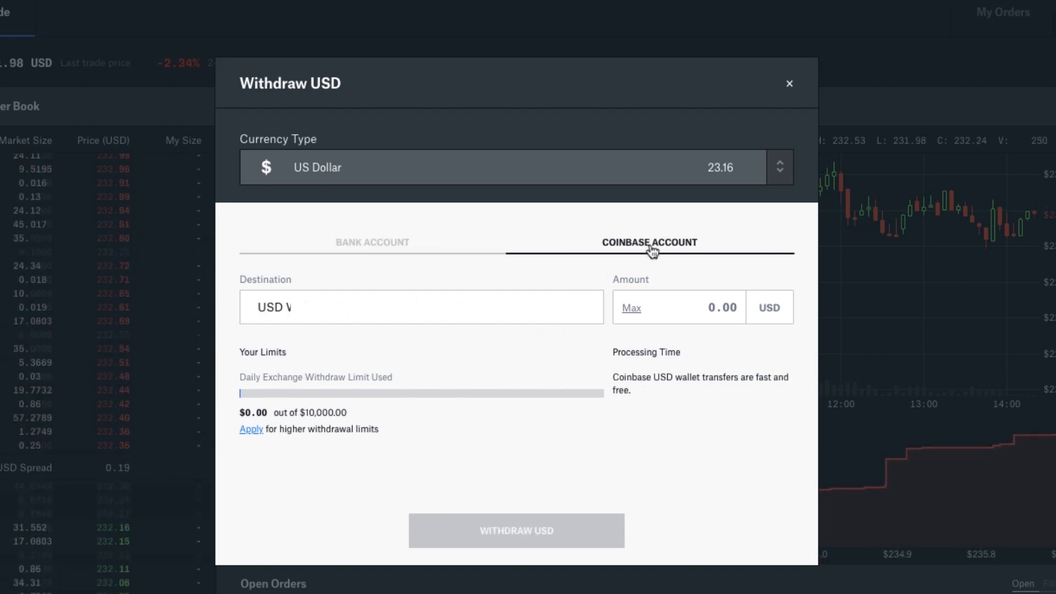
{"action": "left_click", "coordinate": [392, 247]}
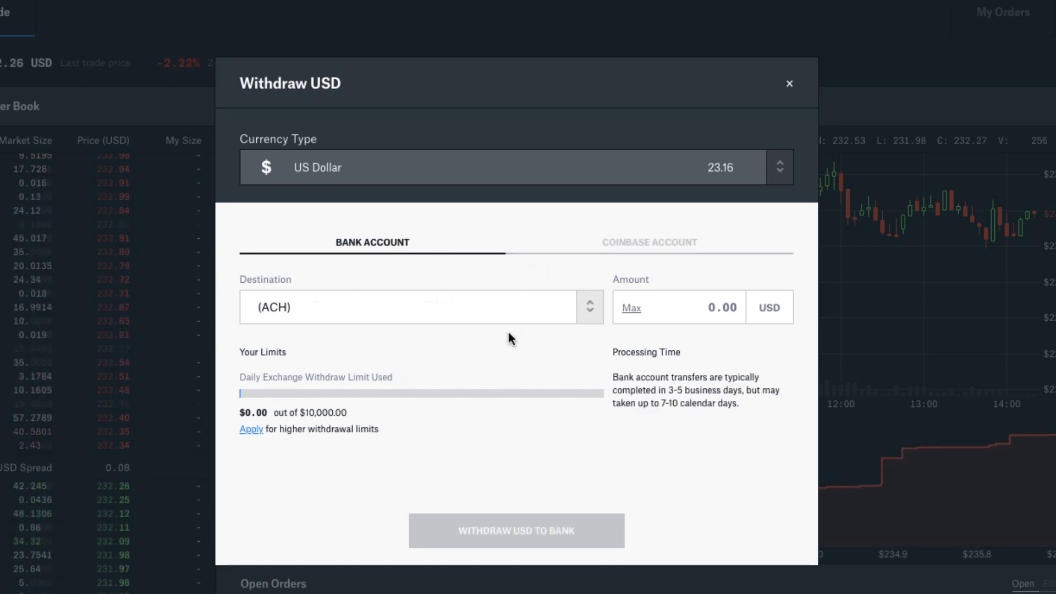
{"action": "left_click", "coordinate": [631, 308]}
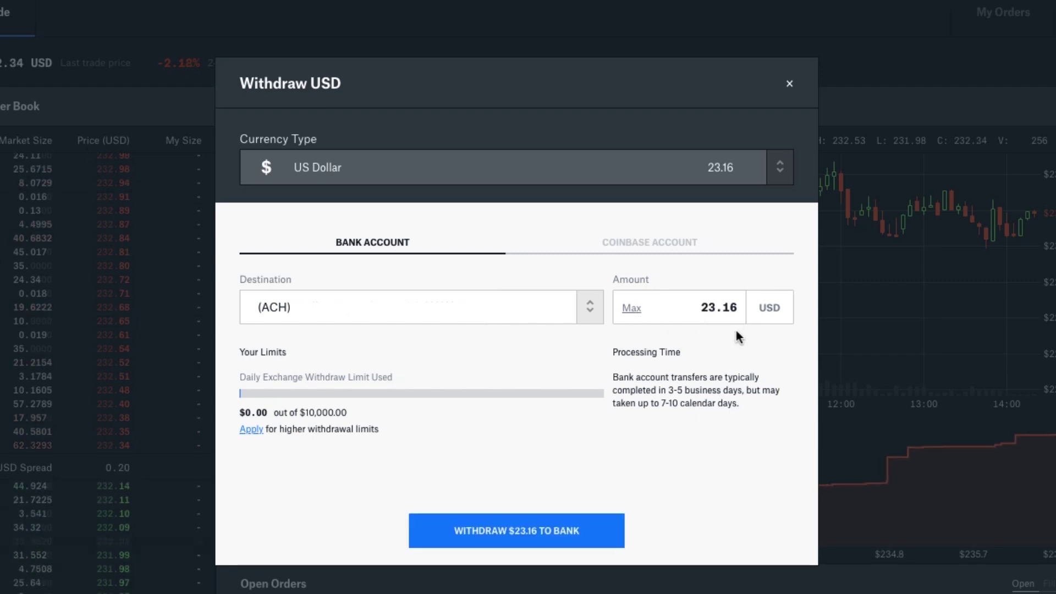
{"action": "left_click", "coordinate": [585, 532]}
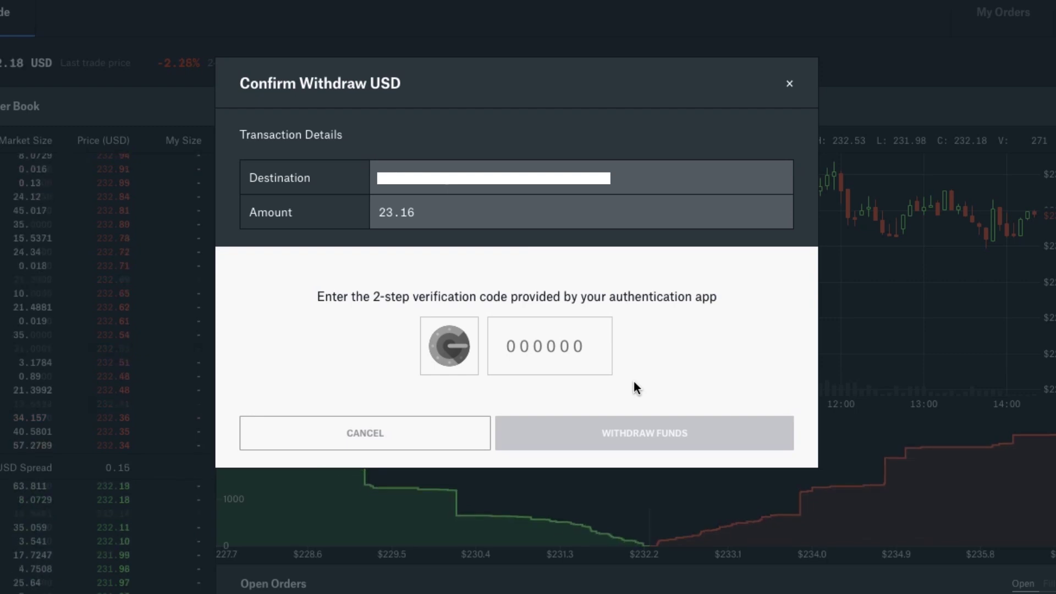
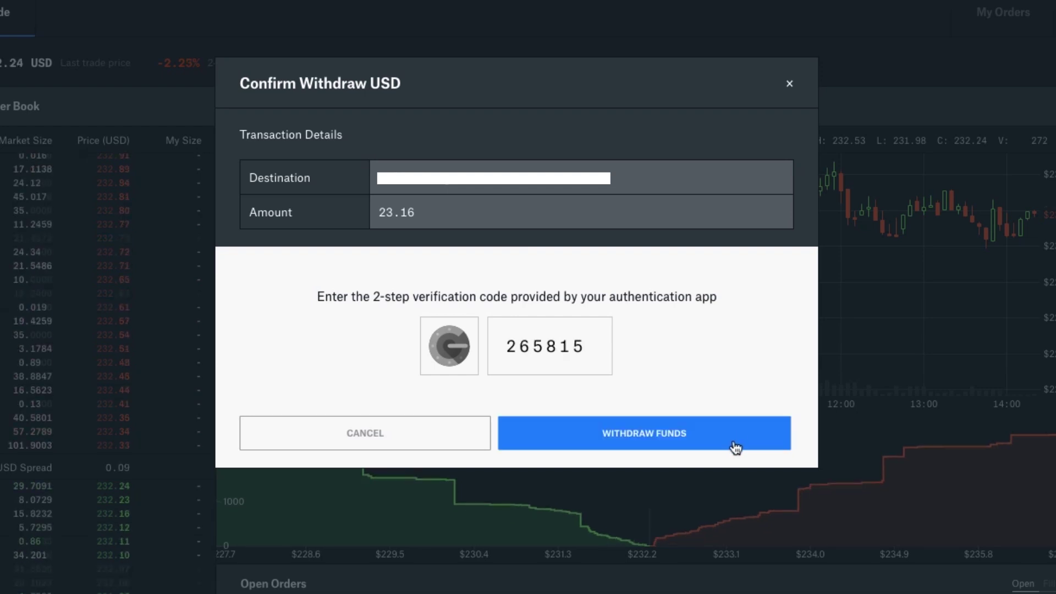
- Confirm the withdrawal with the pasted 2-step code, close the completion message, and minimize the browser
{"action": "left_click", "coordinate": [709, 441]}
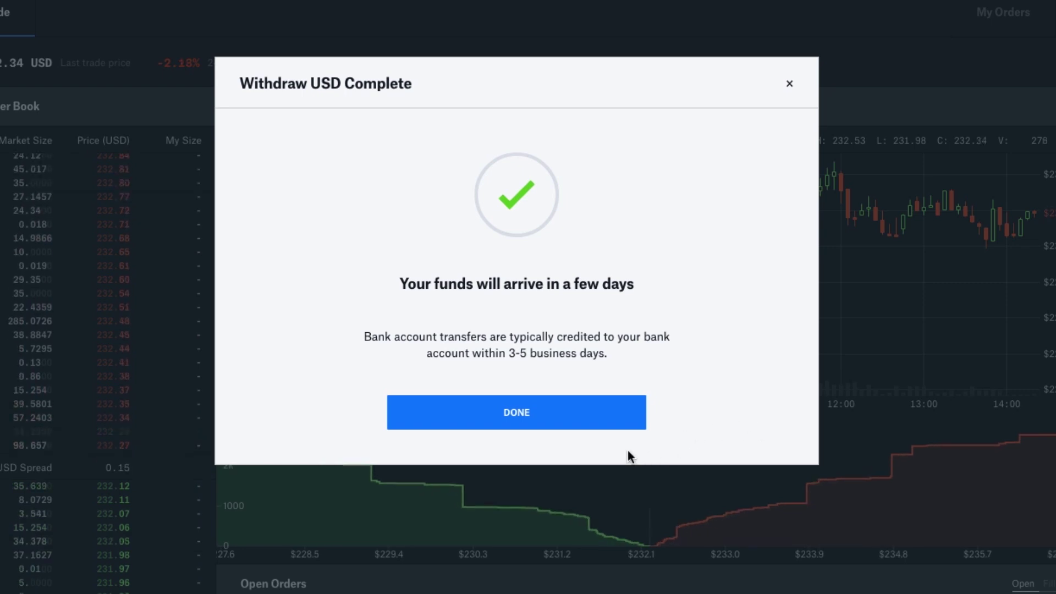
{"action": "left_click", "coordinate": [600, 423]}
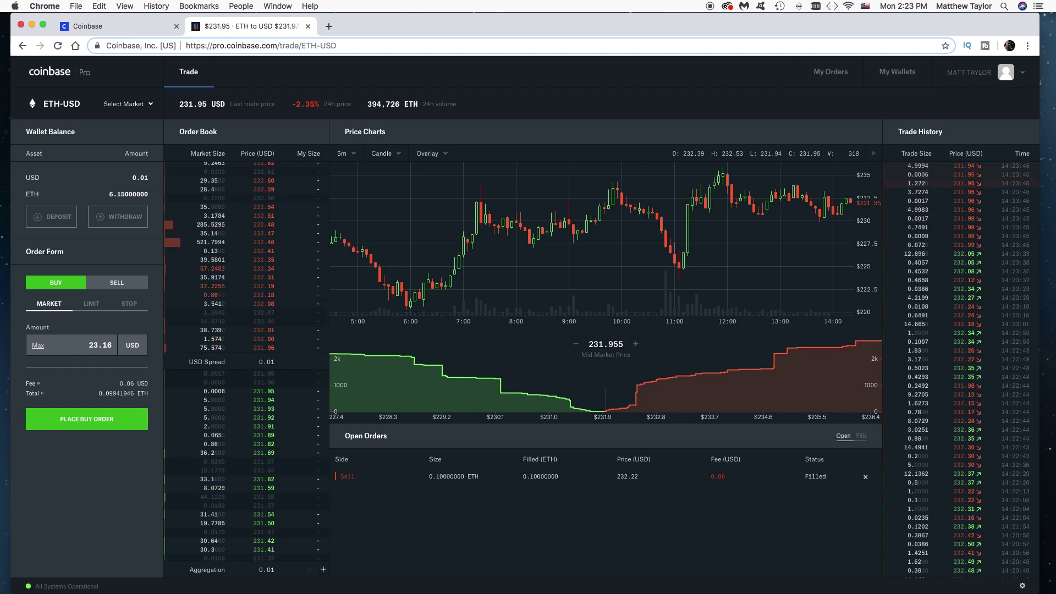
{"action": "key", "text": "super+m"}
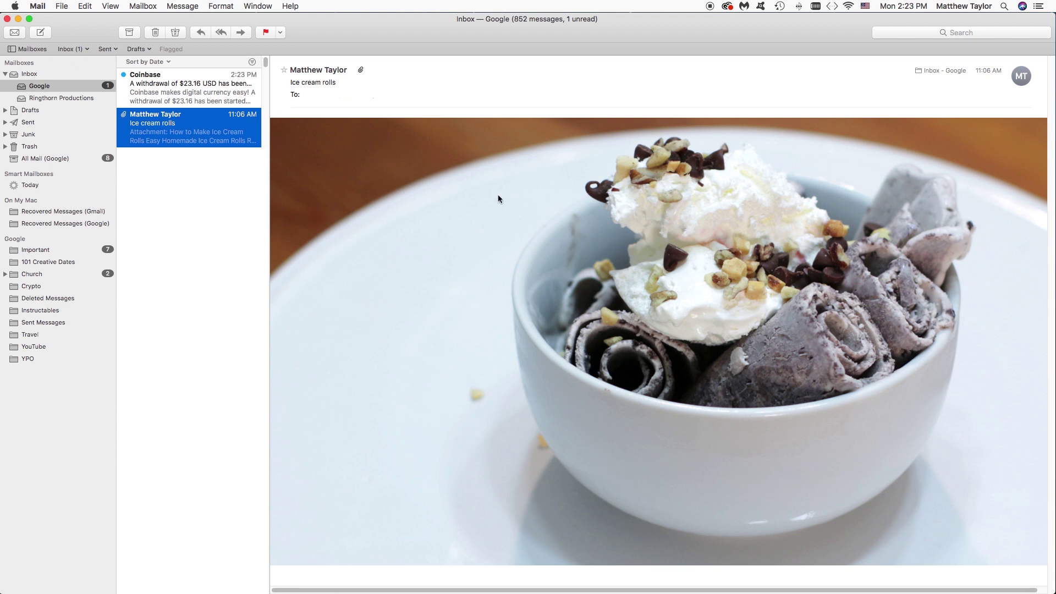
- Open the Coinbase email saying the $23.16 withdrawal reaches the bank by July 18, 2019
{"action": "left_click", "coordinate": [198, 98]}
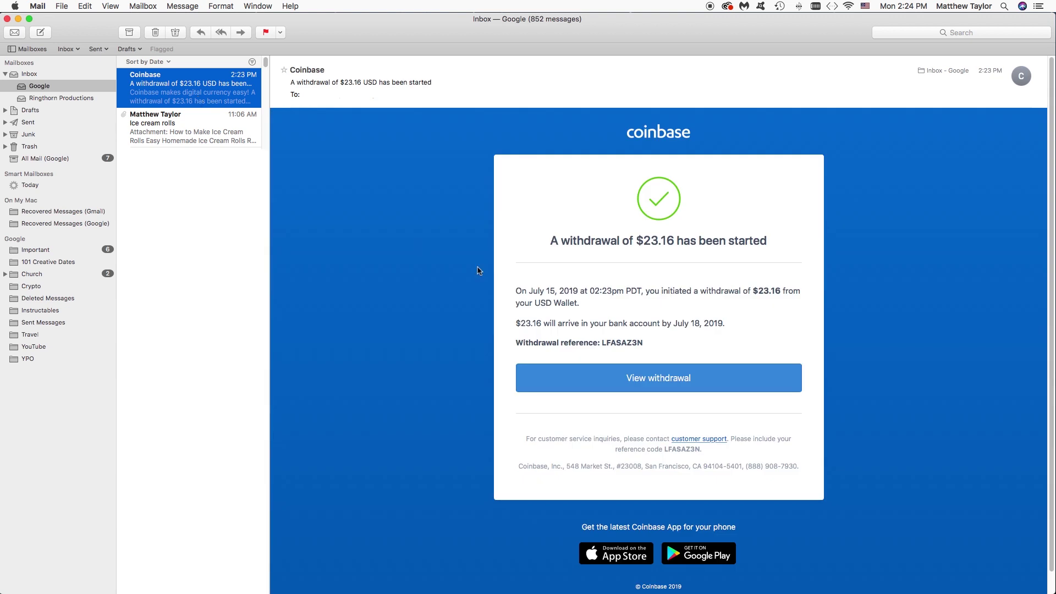